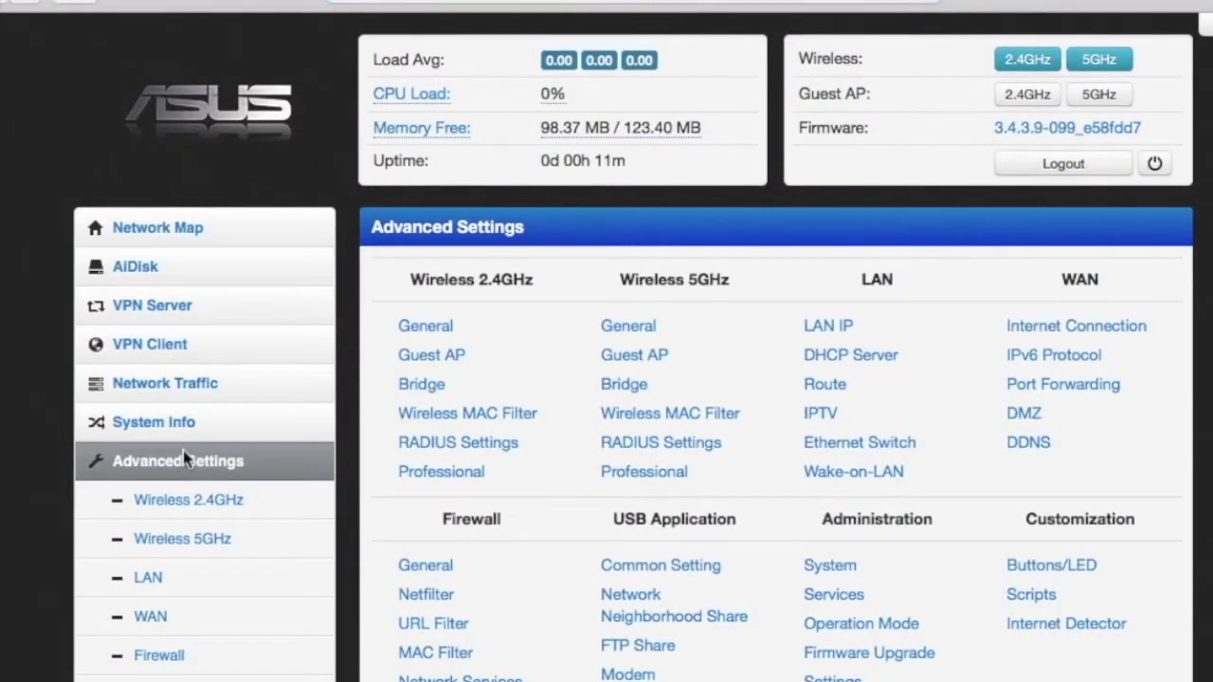
{"action": "scroll", "coordinate": [185, 458], "scroll_direction": "down", "scroll_amount": 3}
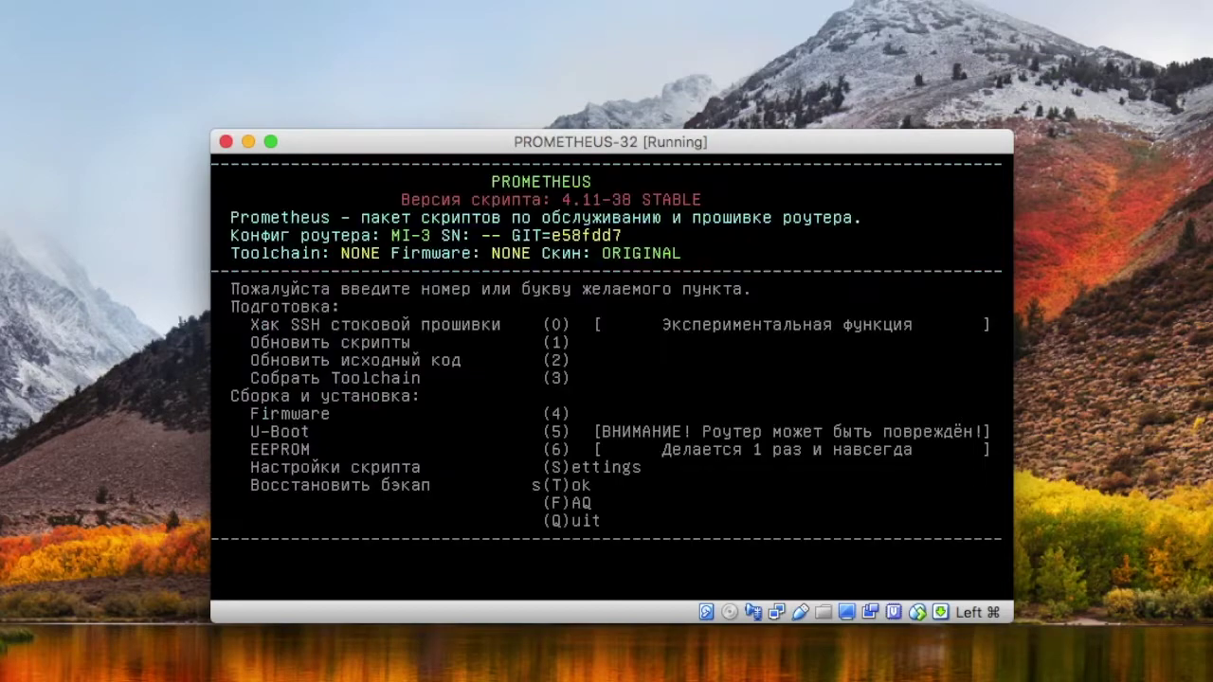
{"action": "type", "text": "qexport LANG=en_US.UTF-8 ls ./sta"}
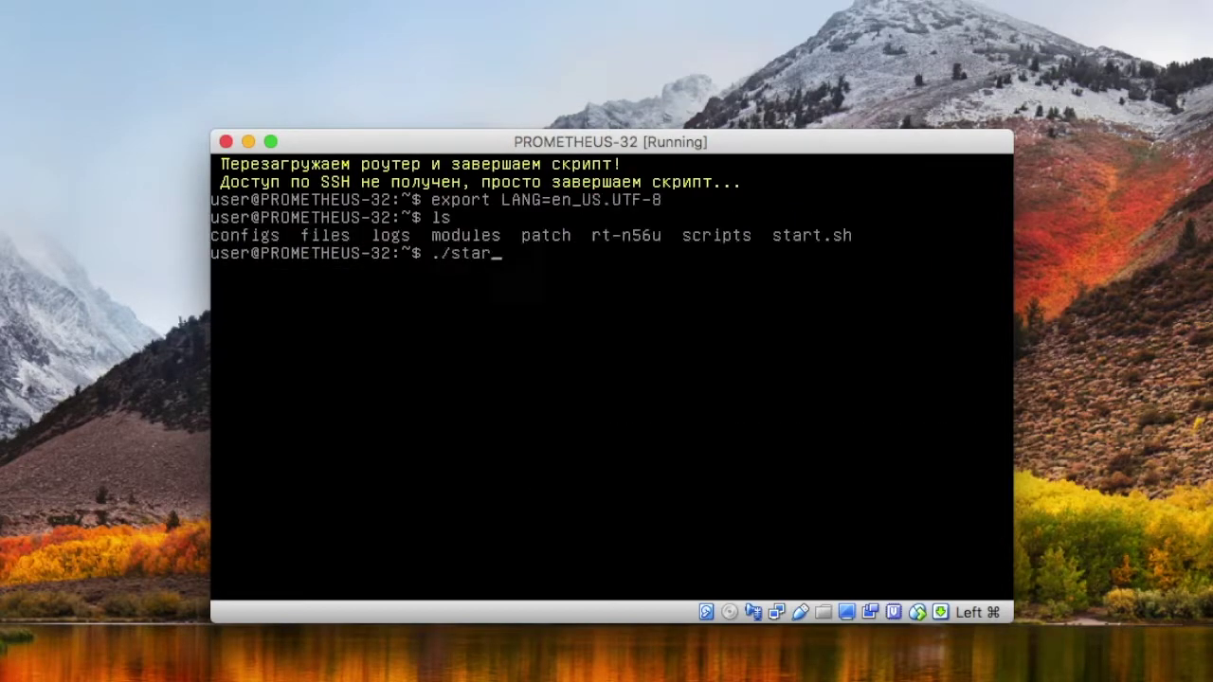
{"action": "type", "text": "rt ./start.sh"}
Step: Start the Prometheus script in English and agree to reboot into recovery mode
{"action": "key", "text": "Return"}
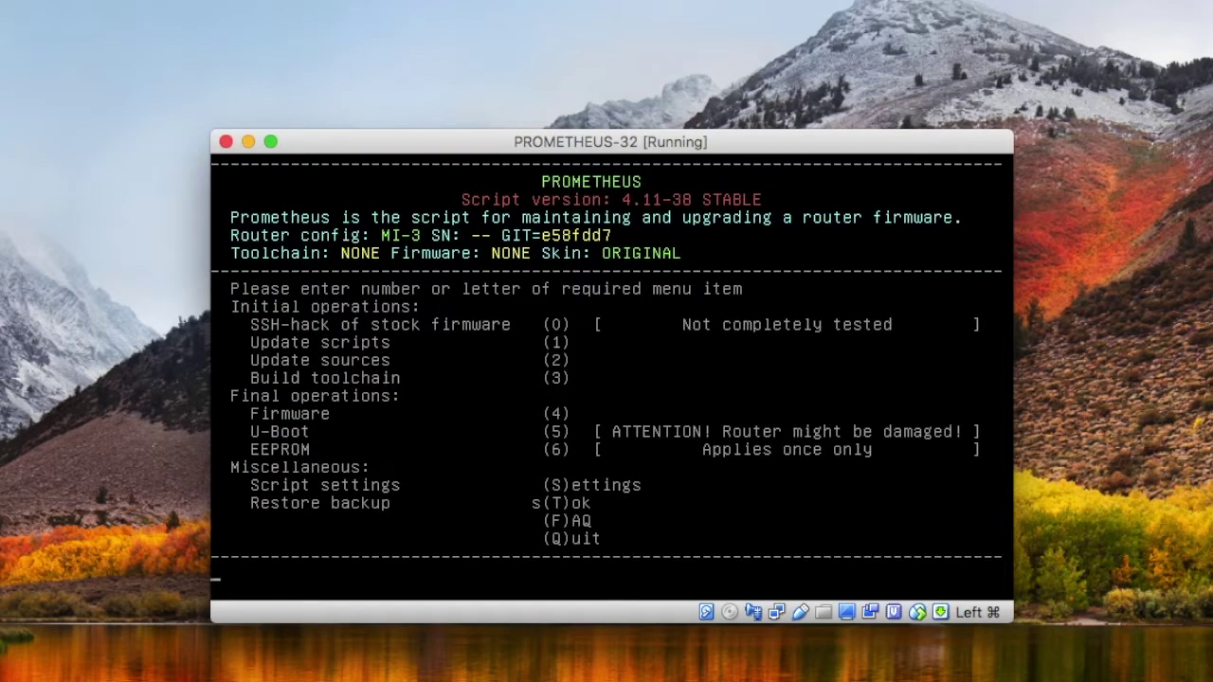
{"action": "type", "text": "0y"}
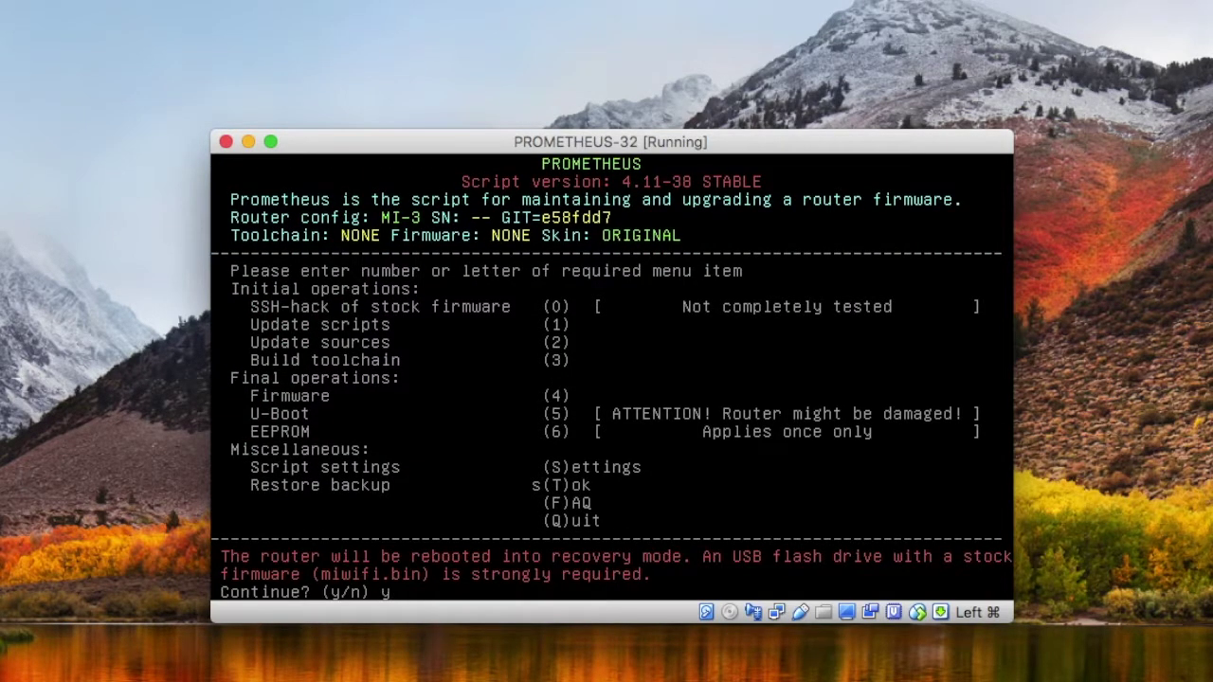
{"action": "key", "text": "Return"}
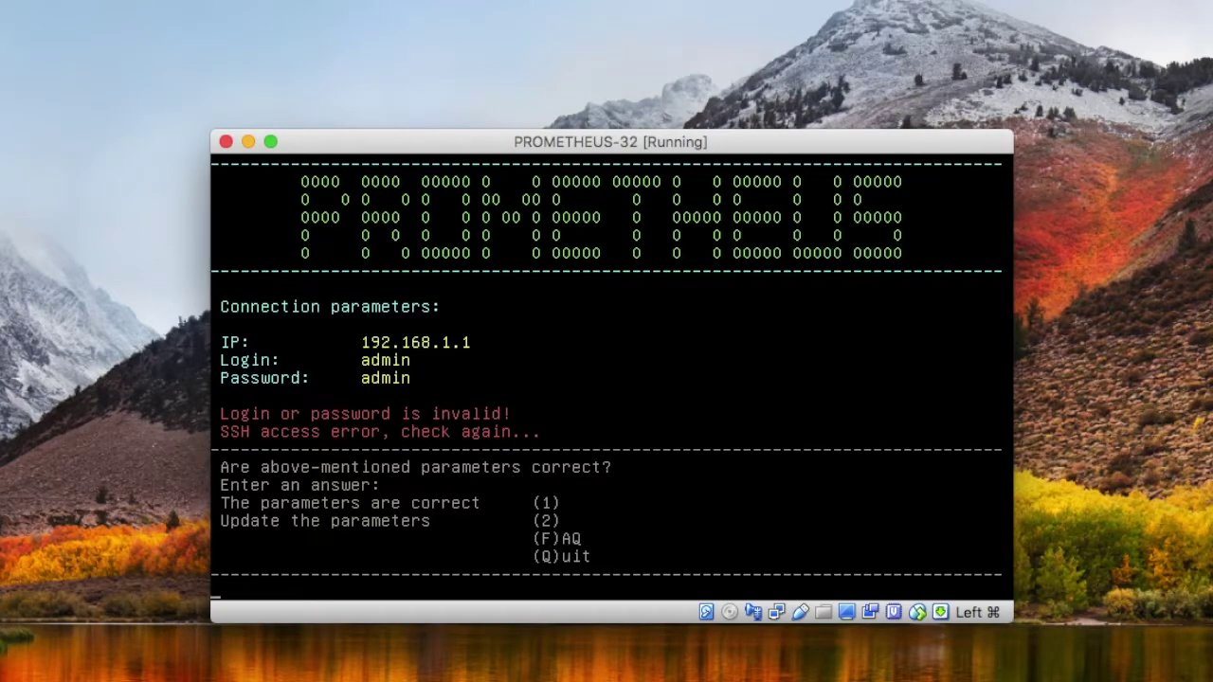
{"action": "type", "text": "2"}
Step: Update the connection to router IP 192.168.123.1 with login admin and its password
{"action": "key", "text": "Return"}
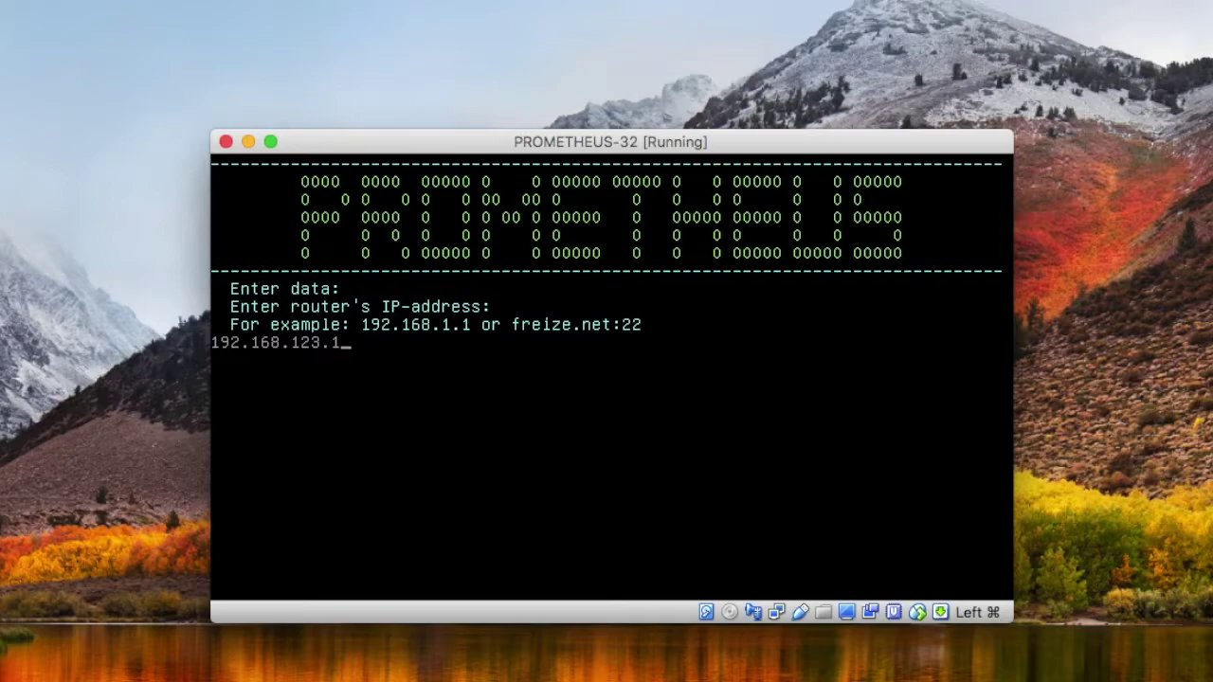
{"action": "key", "text": "Return"}
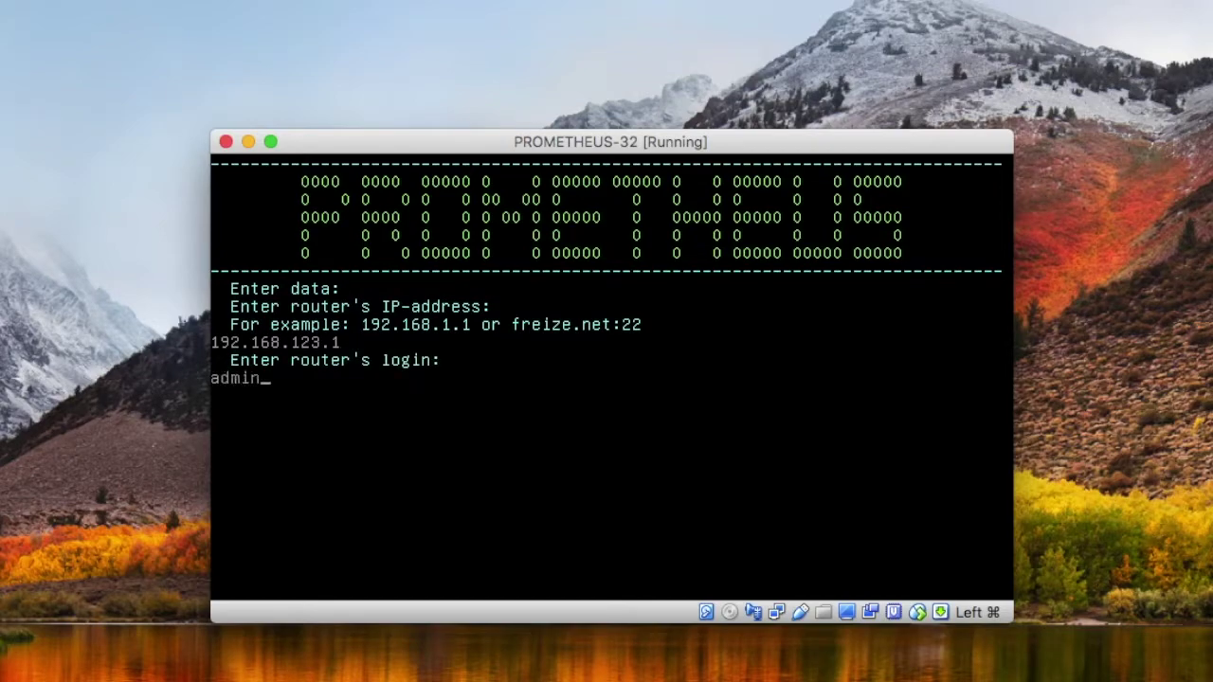
{"action": "key", "text": "Return"}
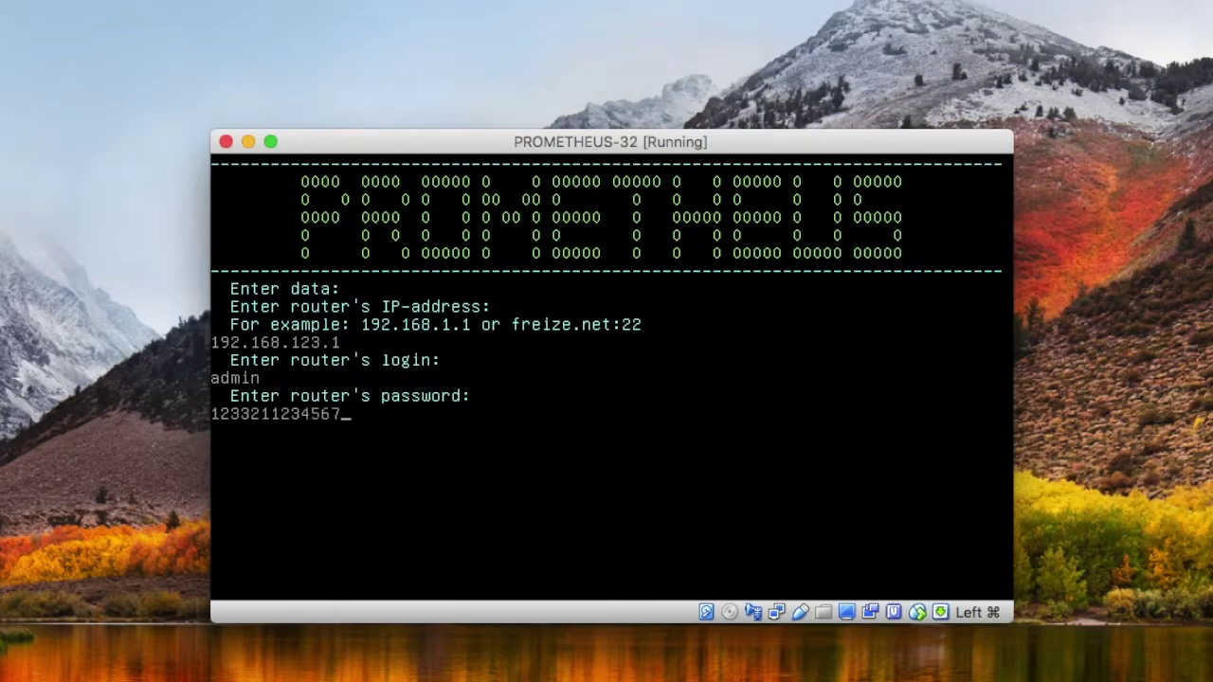
{"action": "key", "text": "Return"}
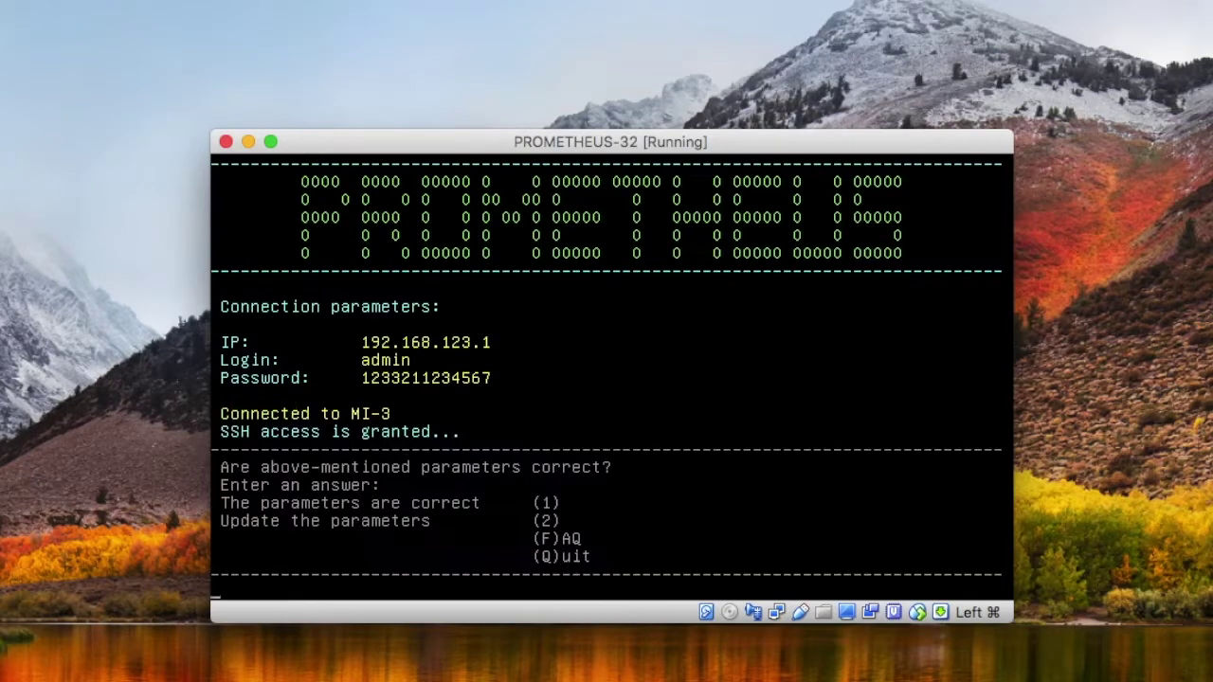
{"action": "type", "text": "1"}
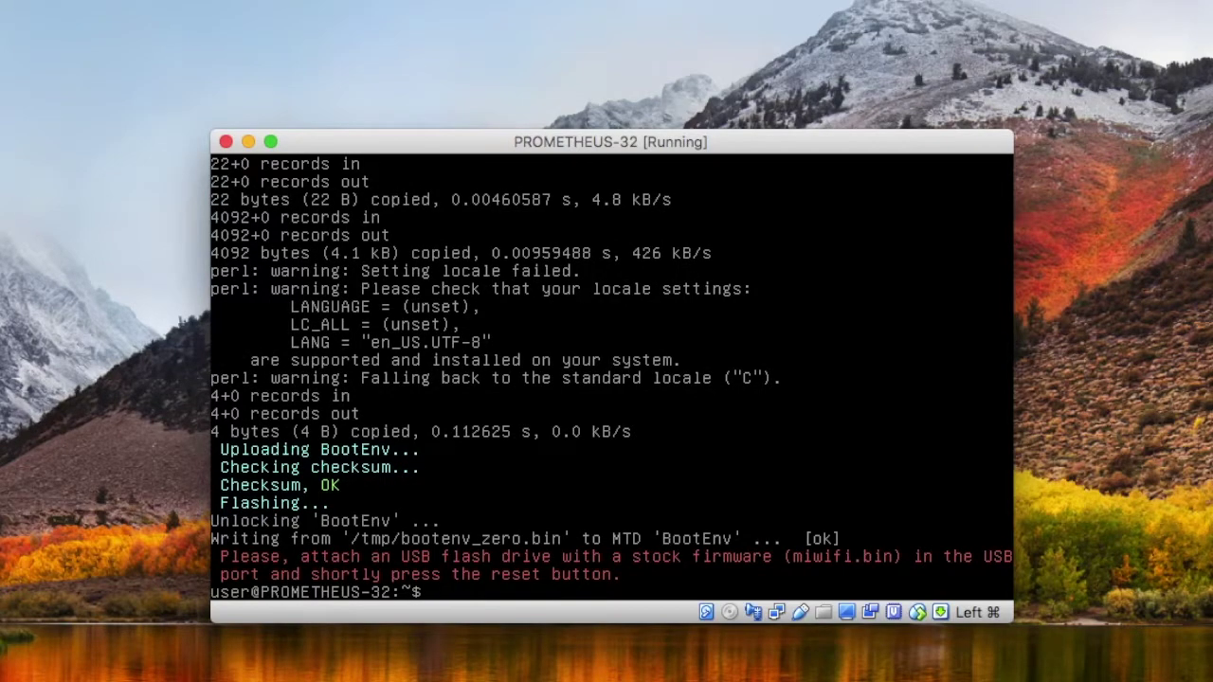
{"action": "mouse_move", "coordinate": [233, 663]}
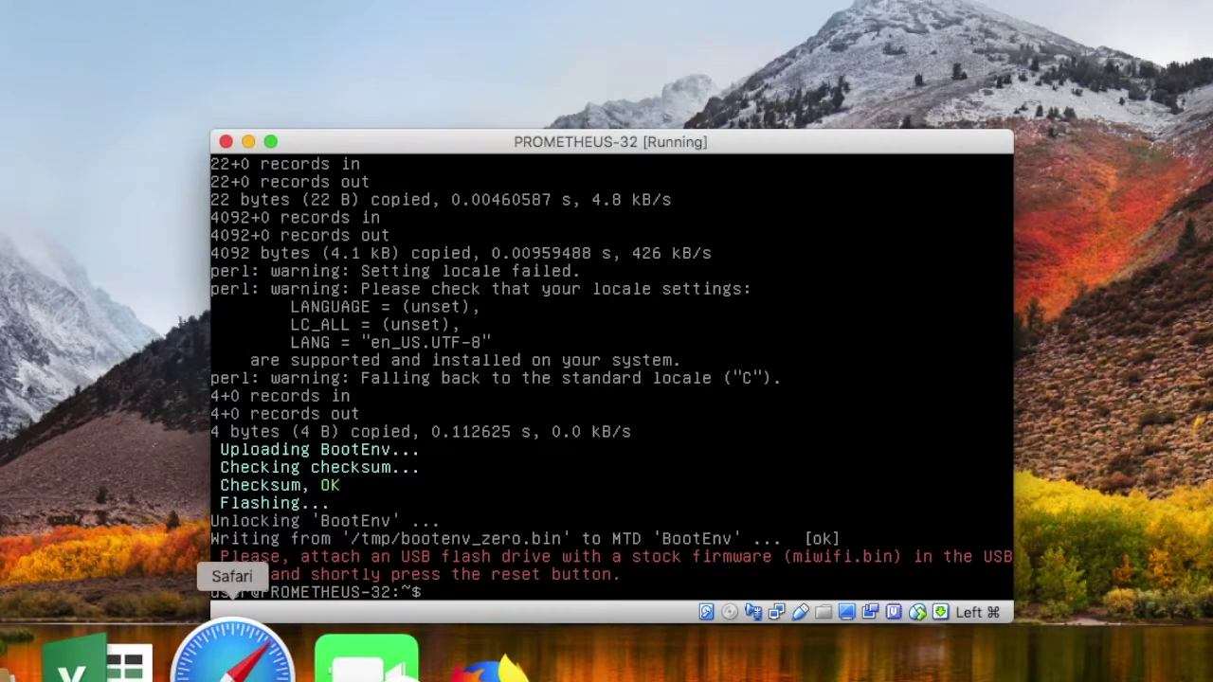
Step: Download the stable R3 firmware from the MiWiFi site in the browser
{"action": "left_click", "coordinate": [253, 658]}
{"action": "scroll", "coordinate": [720, 332], "scroll_direction": "down", "scroll_amount": 10}
{"action": "scroll", "coordinate": [720, 332], "scroll_direction": "down", "scroll_amount": 5}
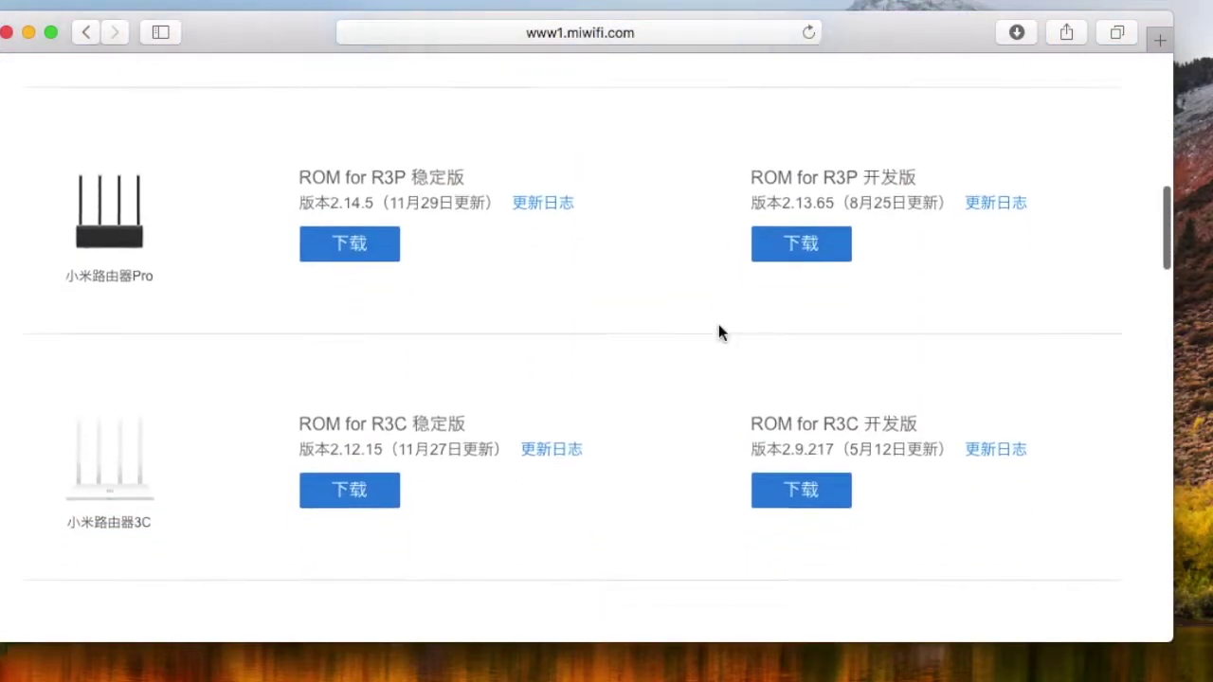
{"action": "scroll", "coordinate": [739, 337], "scroll_direction": "down", "scroll_amount": 5}
{"action": "left_click", "coordinate": [801, 314]}
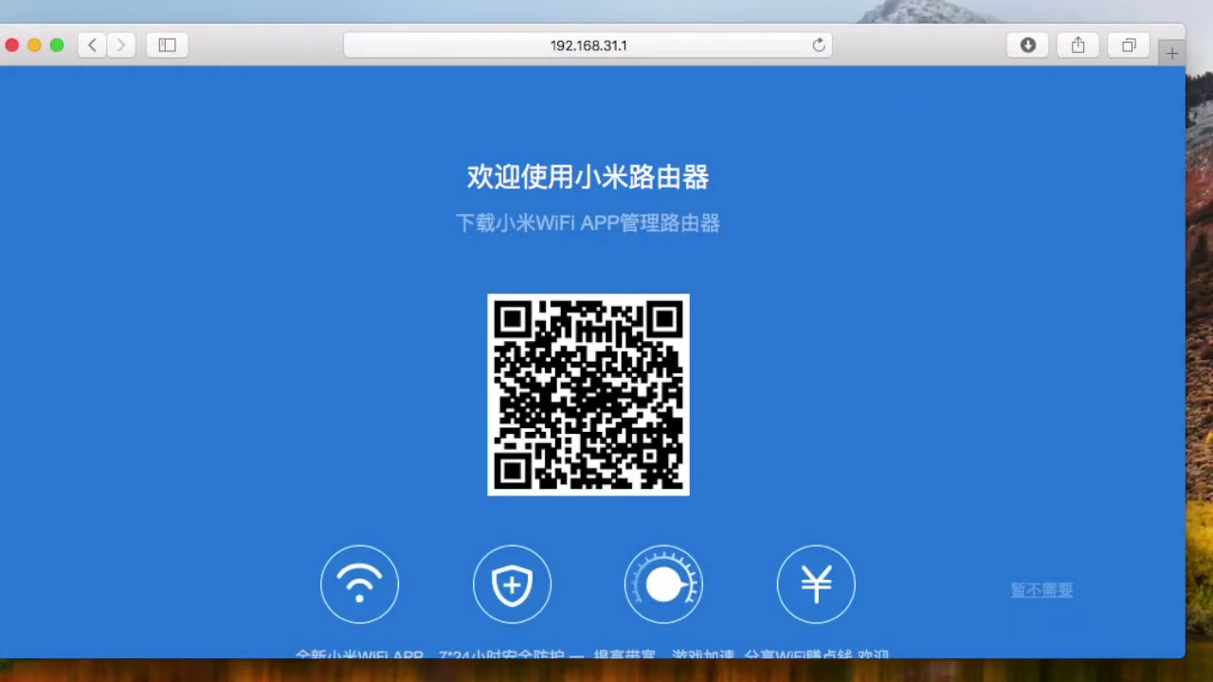
Step: Skip the app prompt (暂不需要), untick the experience programme, and click 同意，继续
{"action": "left_click", "coordinate": [1030, 593]}
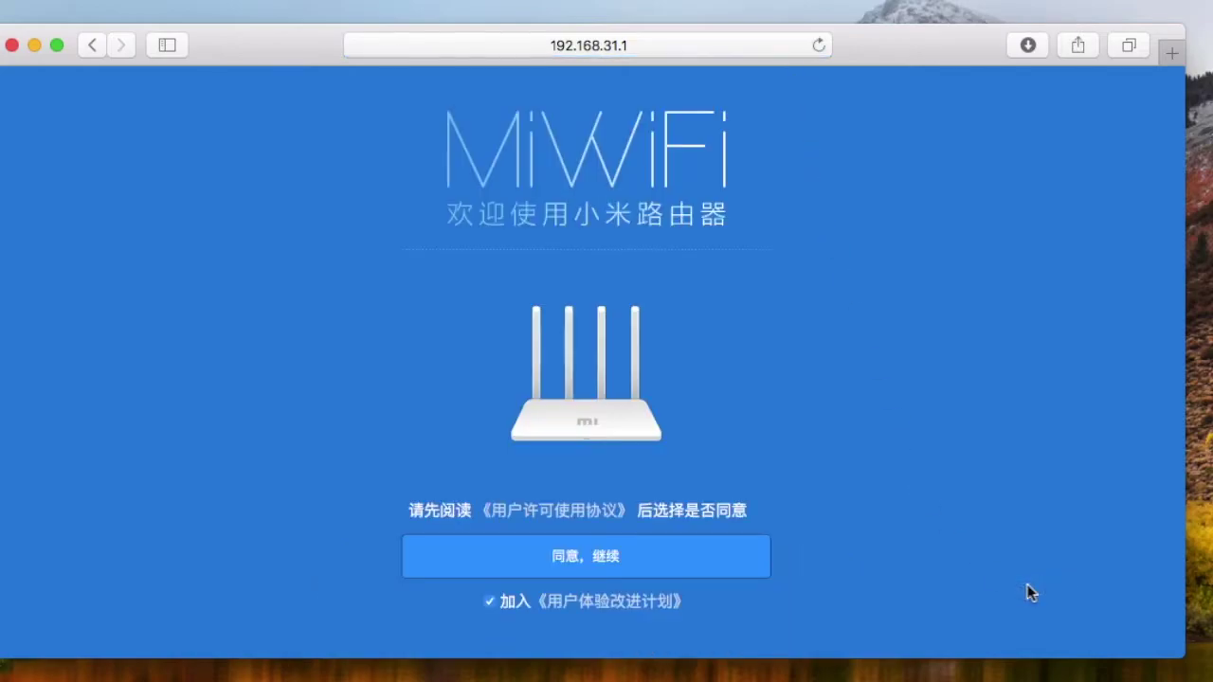
{"action": "left_click", "coordinate": [489, 601]}
{"action": "left_click", "coordinate": [537, 559]}
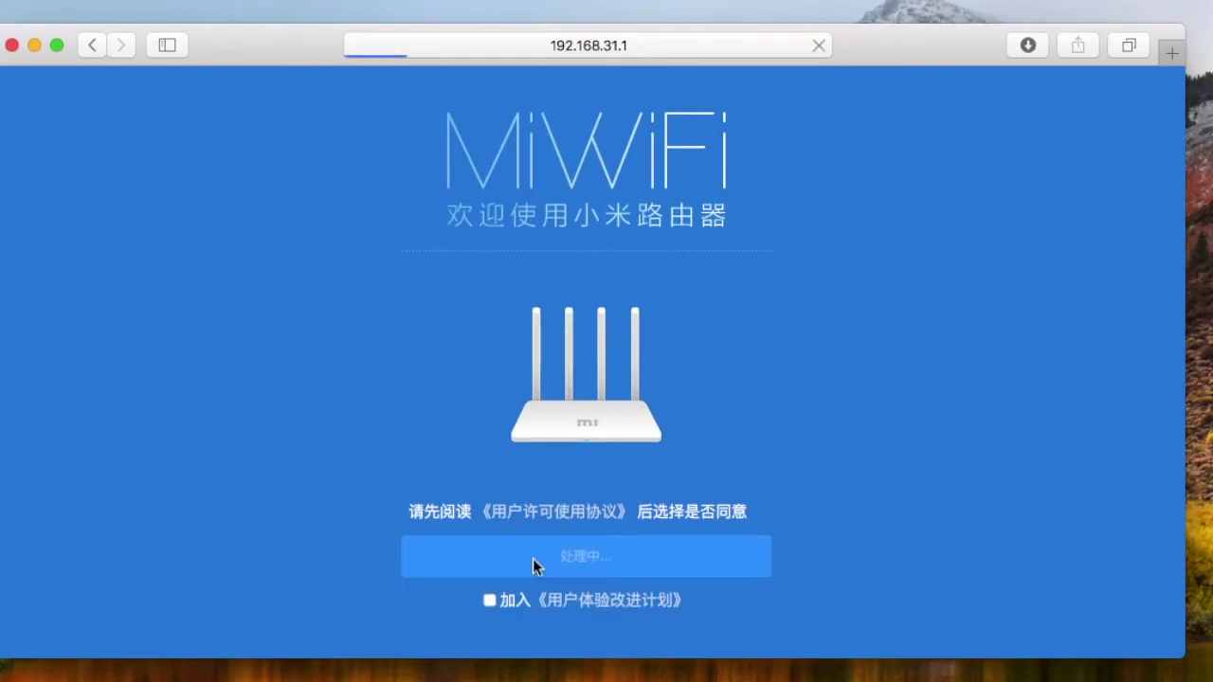